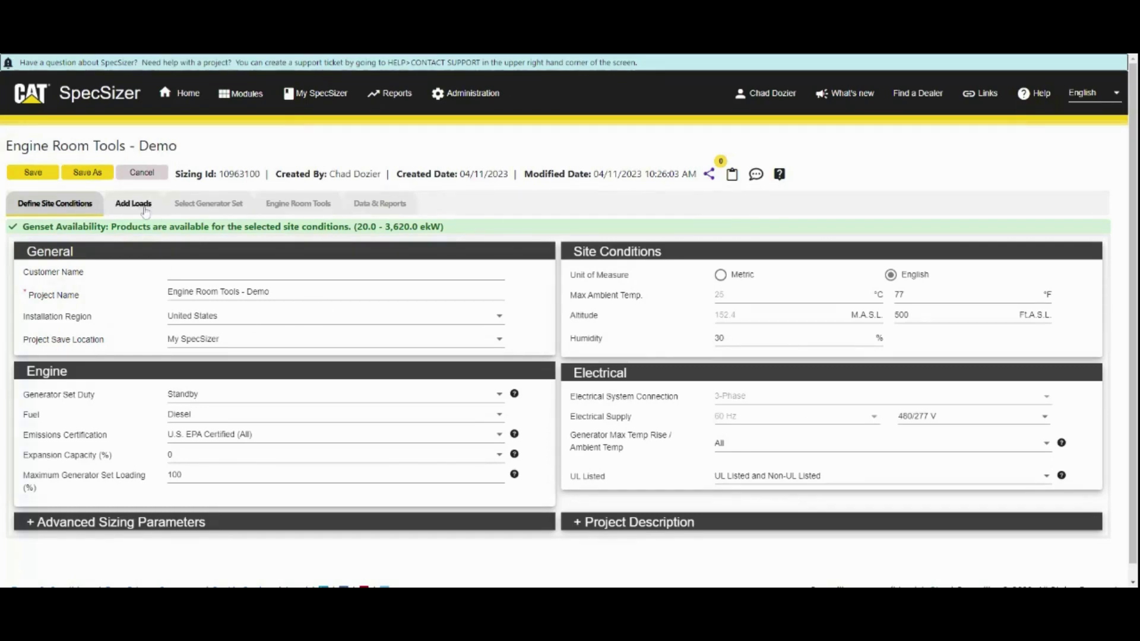
Step: Review the single resistive load, then view the best-fit C4.4 100 kW standby genset
click(145, 210)
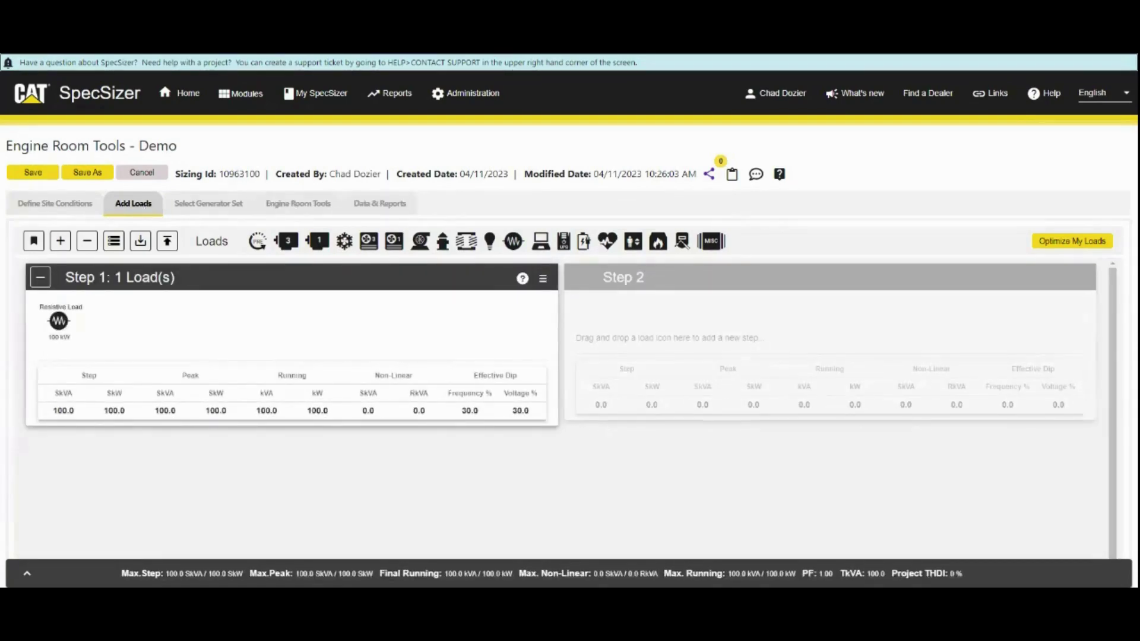
click(225, 205)
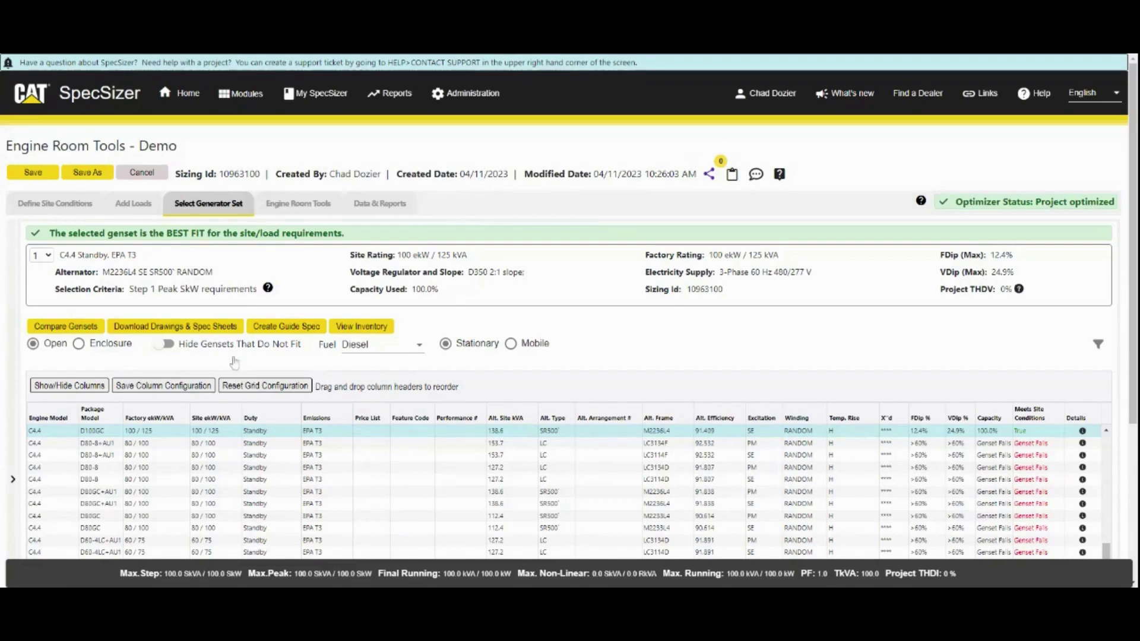
Step: Calculate the fuel tank for 48 running hours: 419 gal tank, 381 gal usable
click(309, 208)
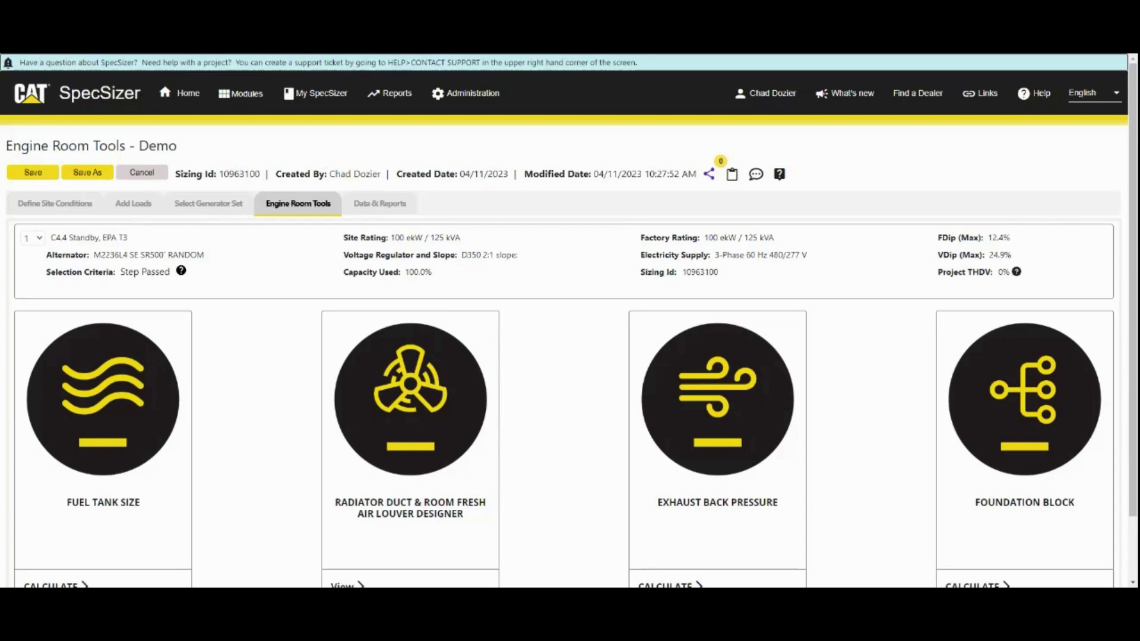
click(95, 389)
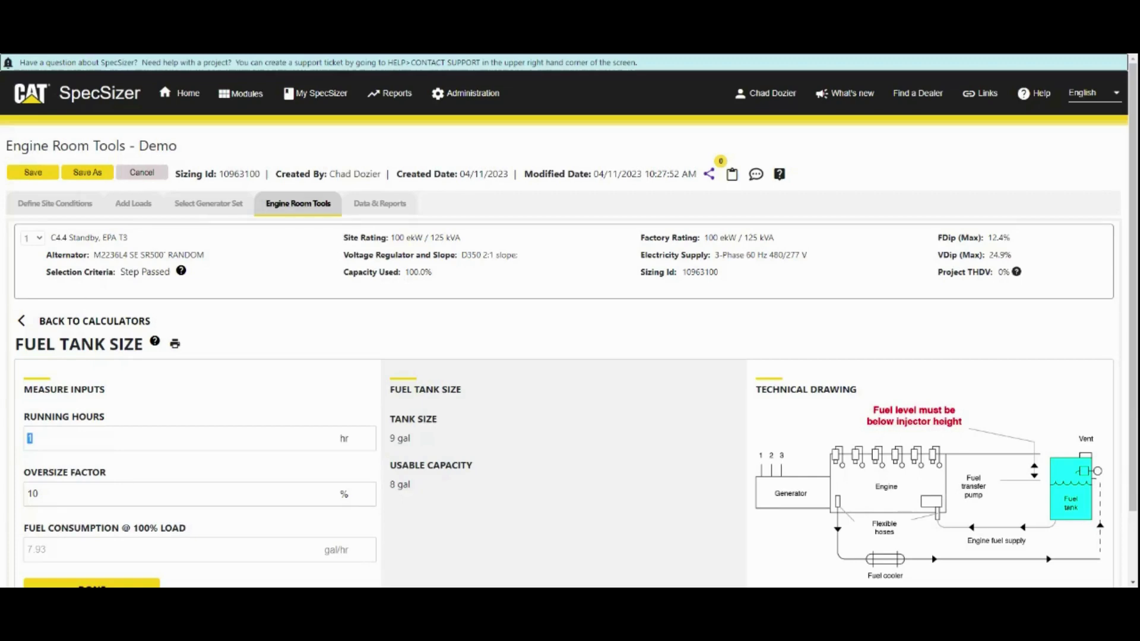
text(4)
text(8)
key(Tab)
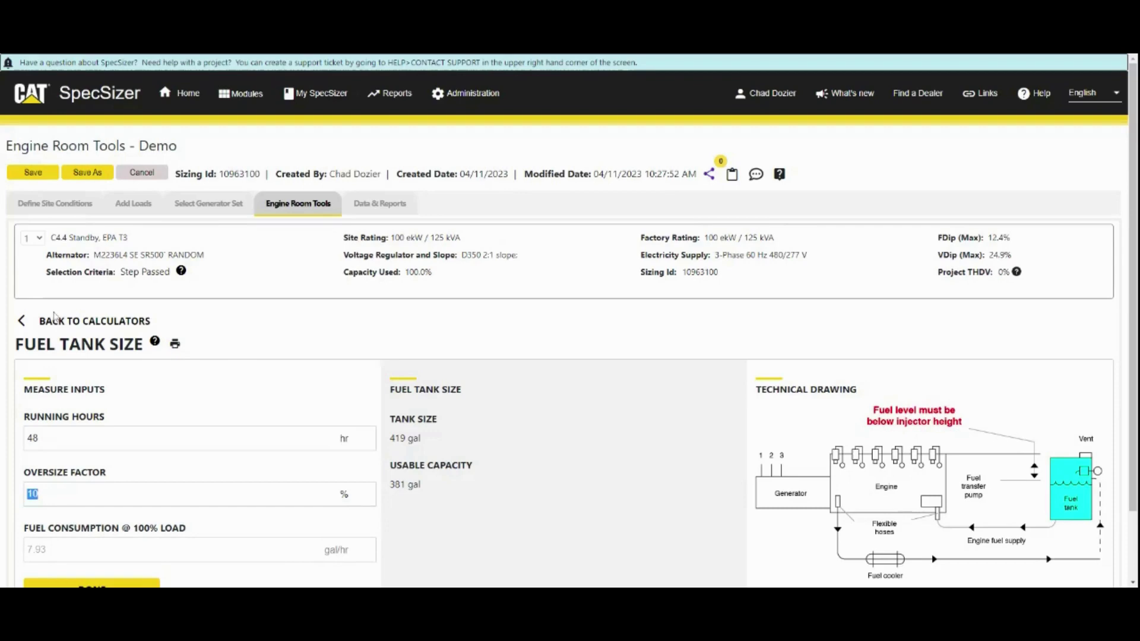
Step: Review radiator duct results: 10.98 °F rise, 28.63 ft² duct, 47.79 ft² louver area
click(61, 322)
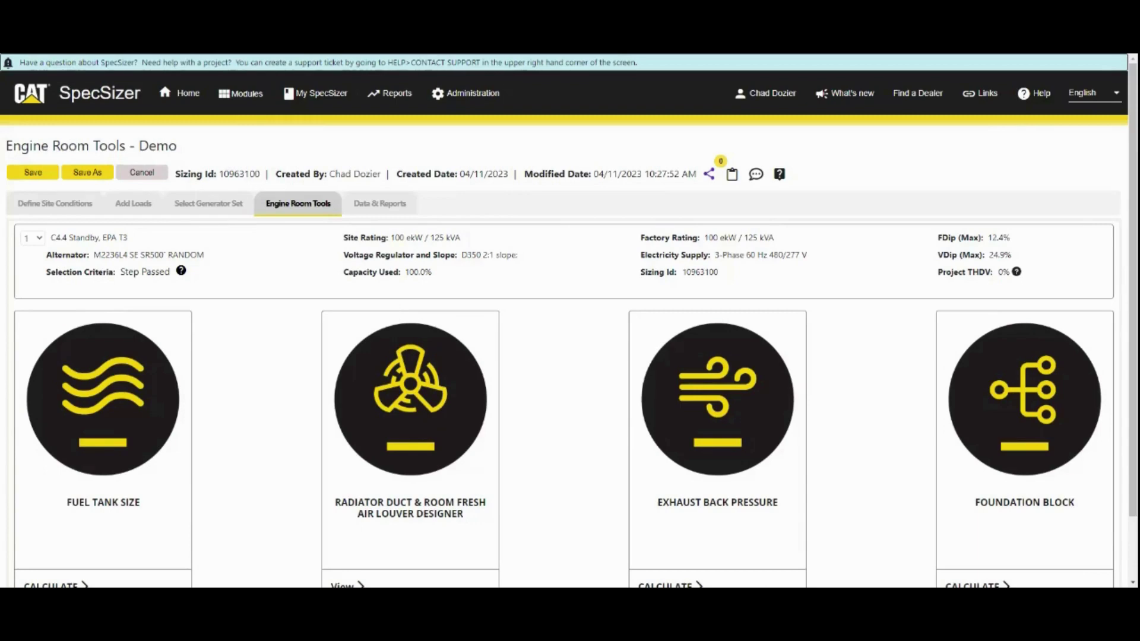
click(444, 435)
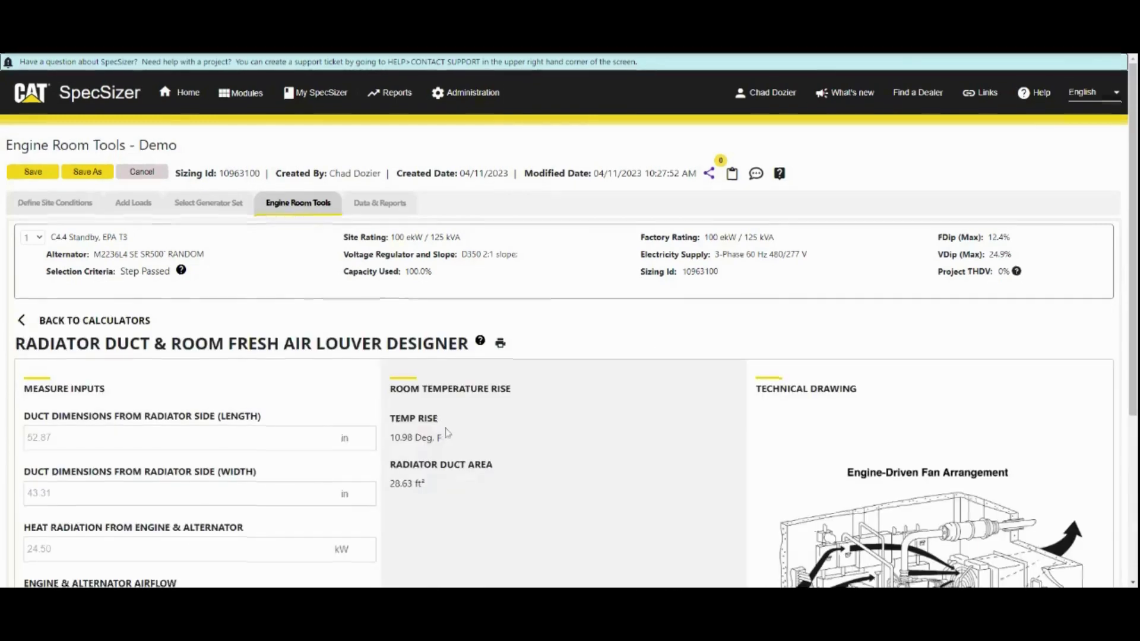
scroll(445, 433, down, 3)
scroll(447, 433, down, 1)
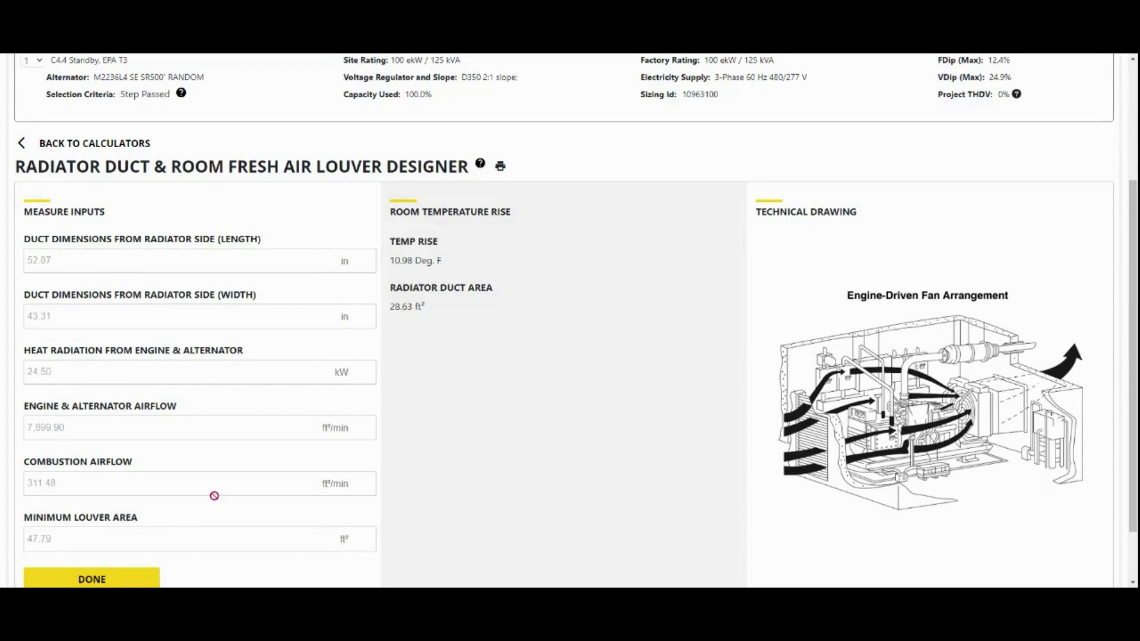
click(145, 577)
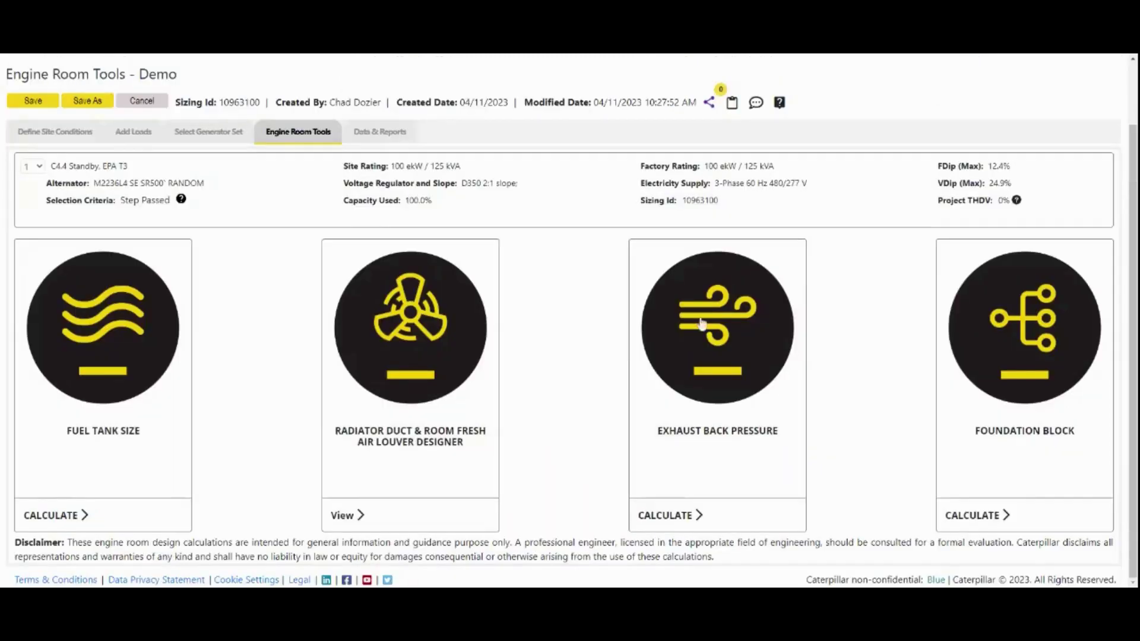
Step: Enter one long and one short 90° elbow and 20 ft of straight exhaust pipe
click(726, 359)
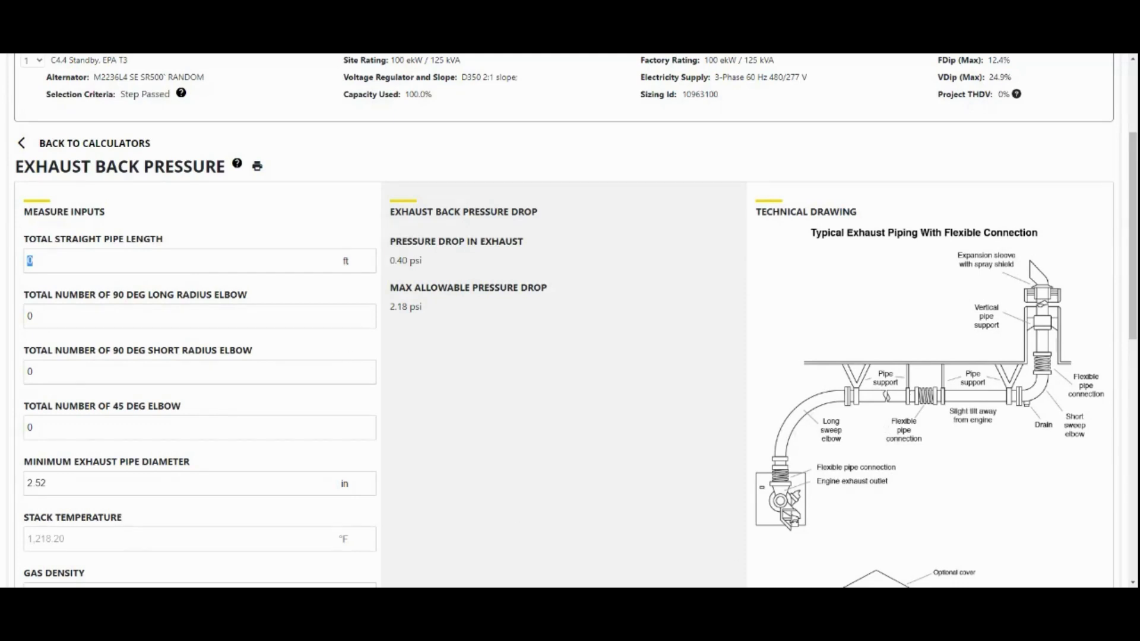
key(Tab)
text(1)
key(Tab)
text(1)
key(shift+Tab)
key(shift+Tab)
text(20)
Step: Check the 0.62 psi pressure drop against the 2.18 psi allowable limit
triple_click(448, 259)
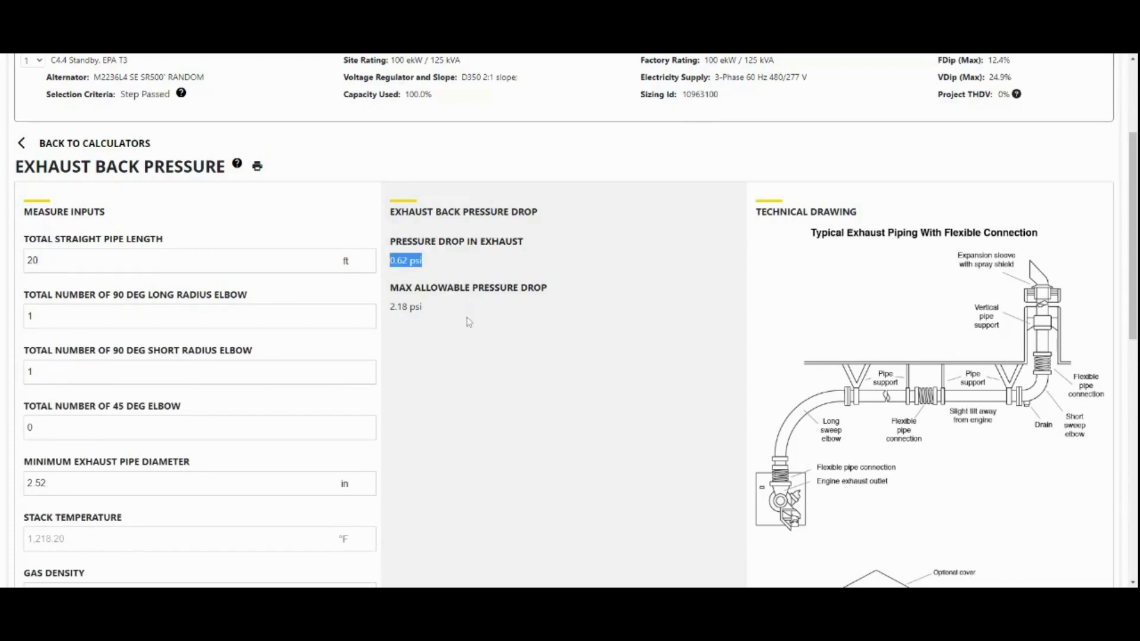
drag(452, 314, 390, 308)
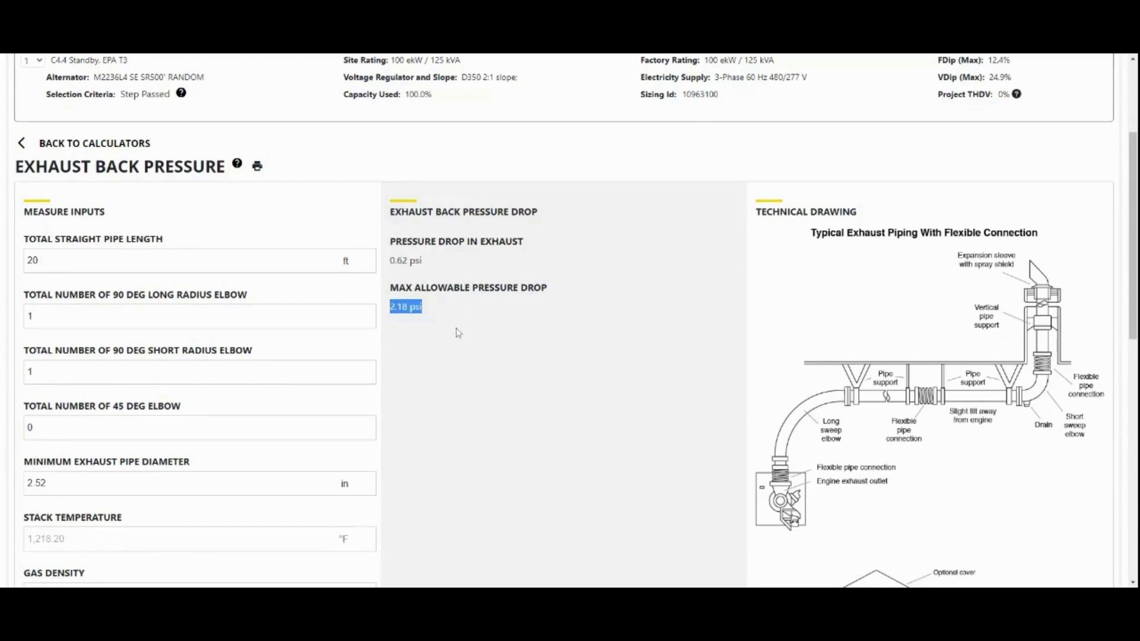
click(437, 262)
click(80, 149)
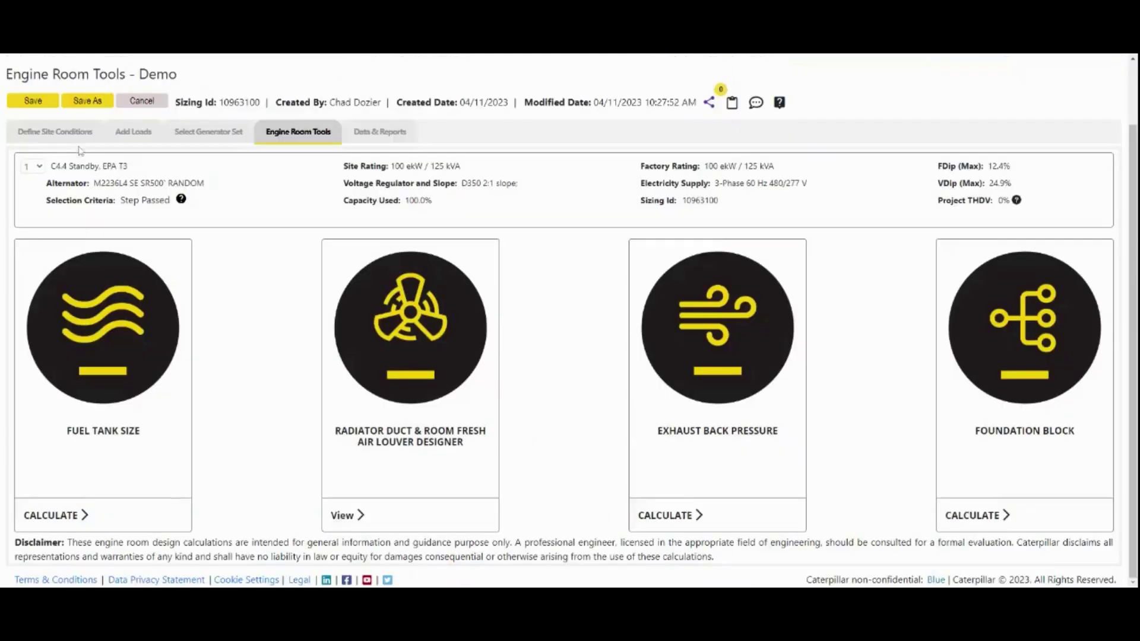
Step: Review the 0.37 × 5.61 × 8.88 ft foundation block result and finish the calculator
click(1071, 349)
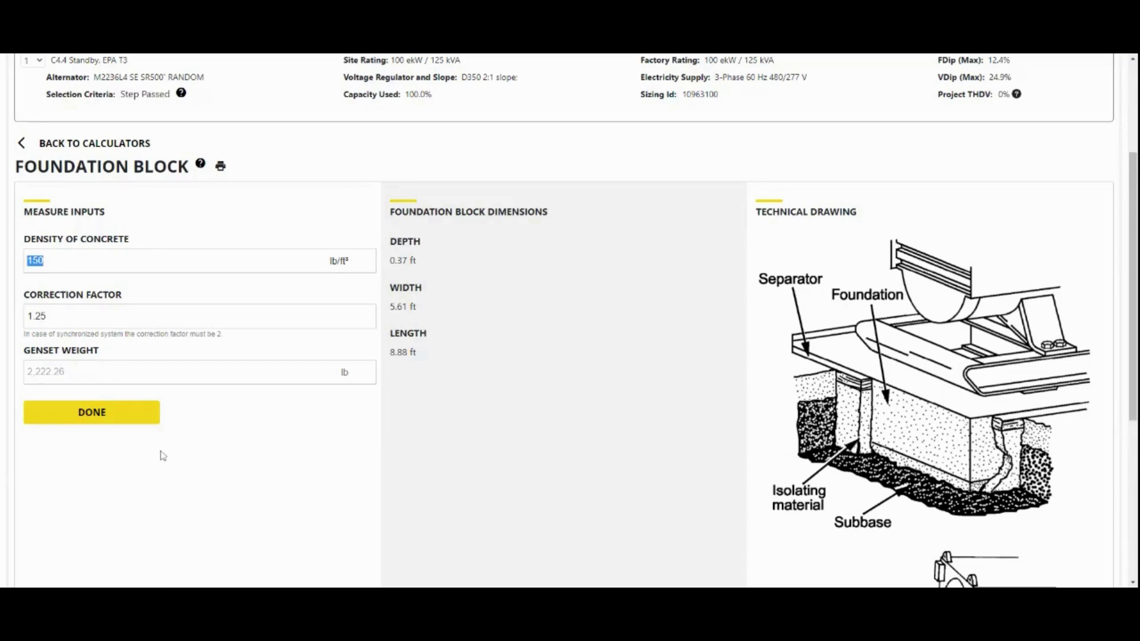
click(148, 416)
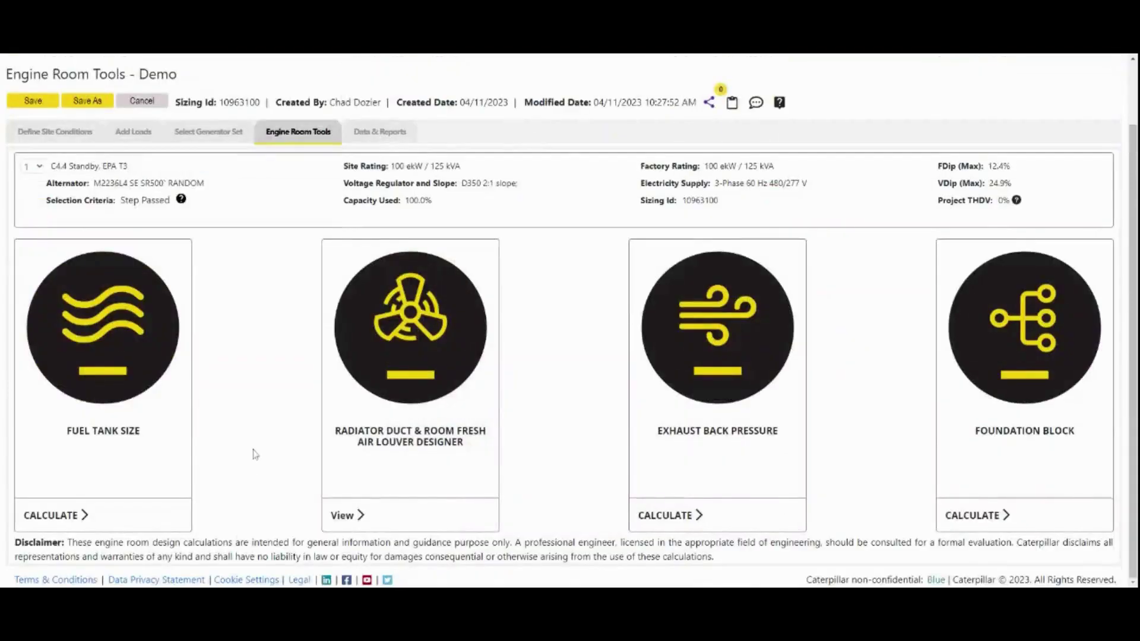
scroll(259, 454, up, 2)
scroll(259, 454, down, 2)
Step: Open Data & Reports and scroll down the sizing report to the Engine Room Tools summary
click(380, 132)
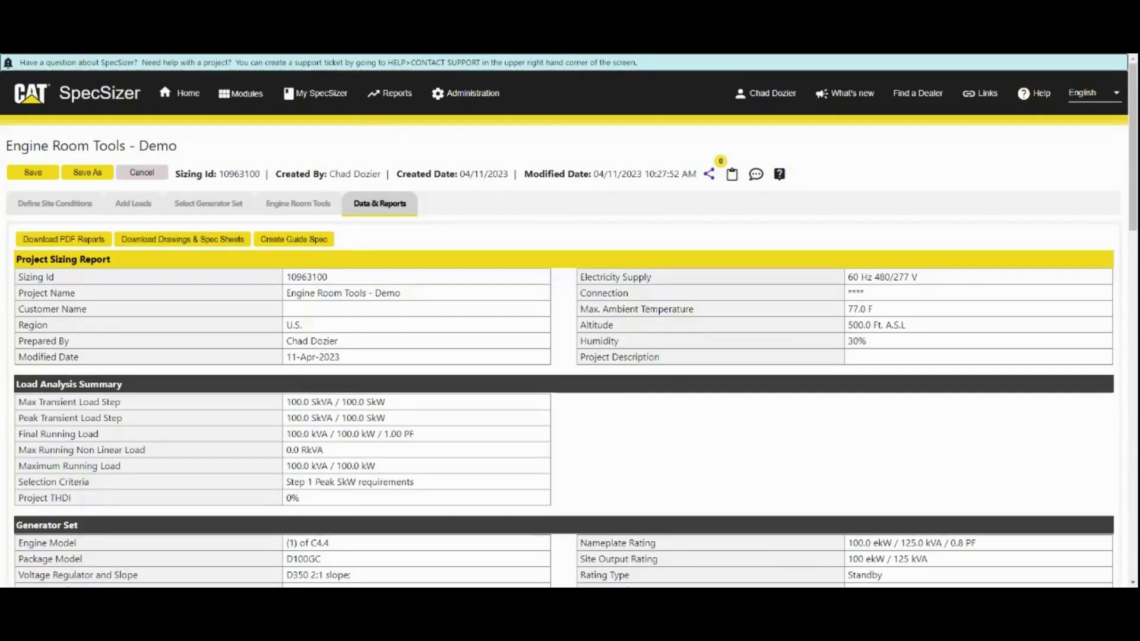
scroll(327, 457, down, 2)
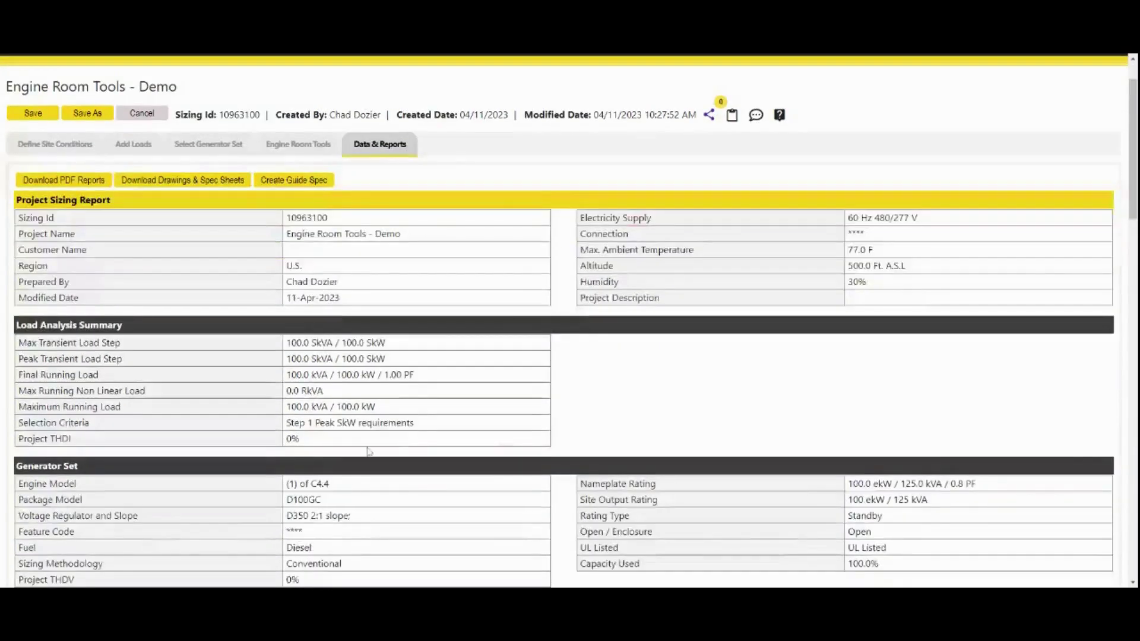
scroll(362, 432, down, 2)
scroll(361, 432, down, 2)
scroll(361, 433, down, 3)
scroll(361, 433, down, 3)
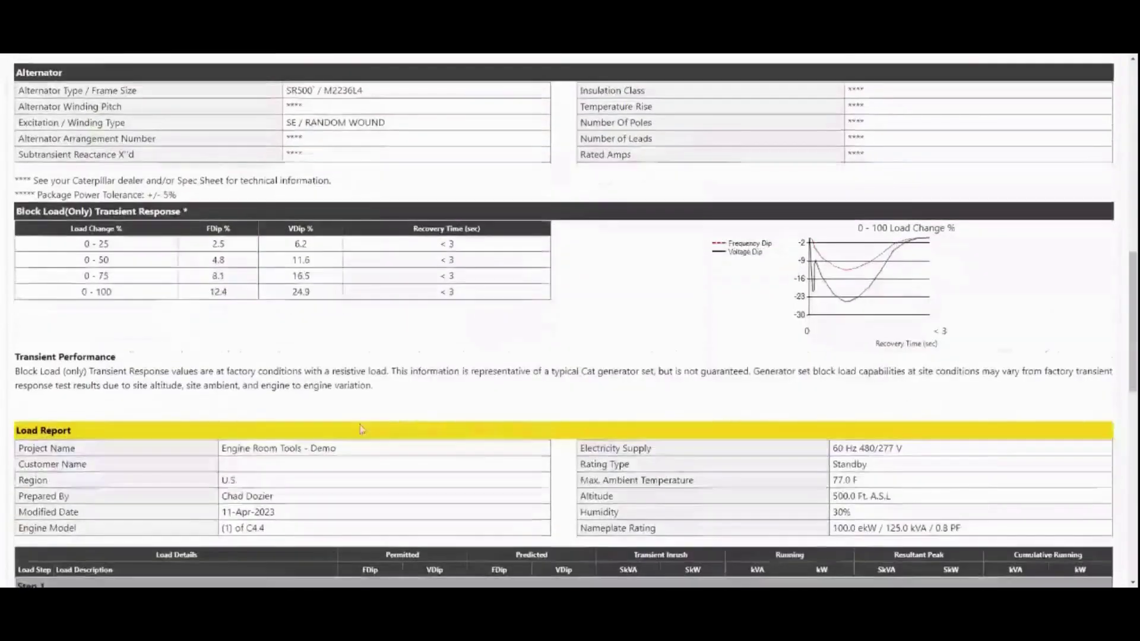
scroll(416, 399, down, 2)
scroll(417, 402, down, 2)
scroll(417, 402, down, 2)
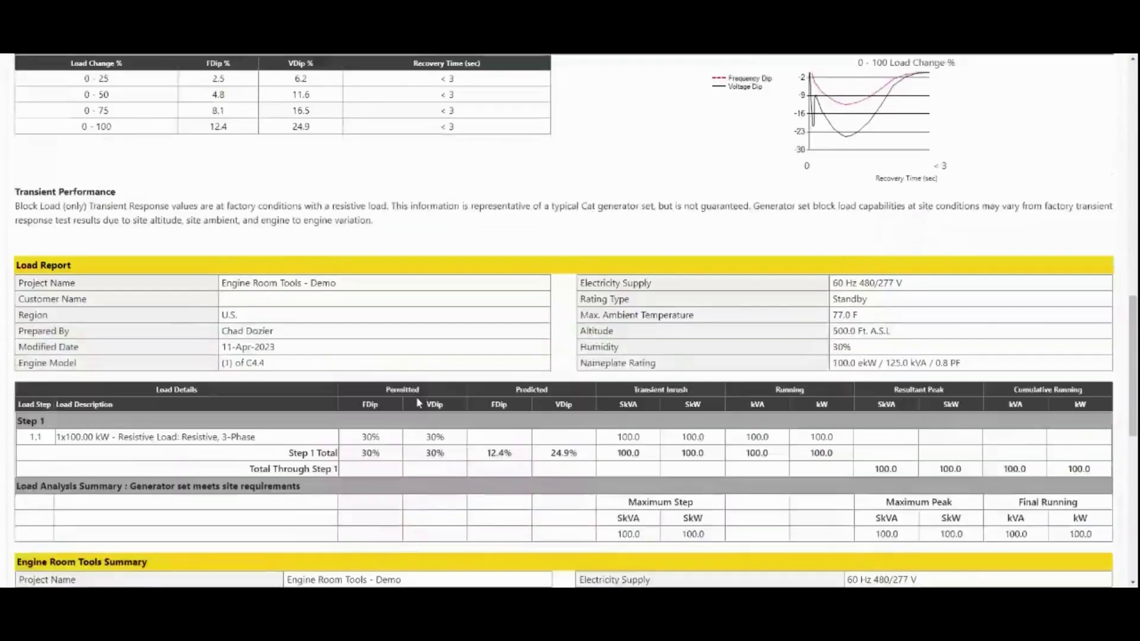
scroll(416, 401, down, 3)
scroll(417, 402, down, 2)
Step: Review the fuel tank, radiator duct, exhaust and foundation summary, then show the help options list
scroll(419, 399, up, 2)
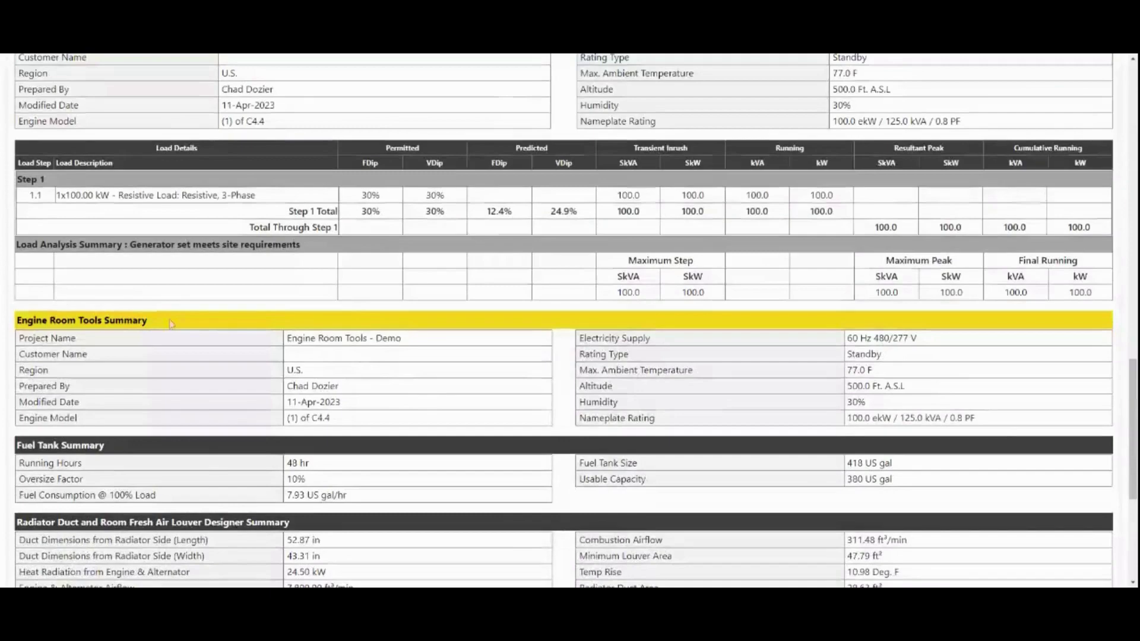
drag(152, 313, 18, 320)
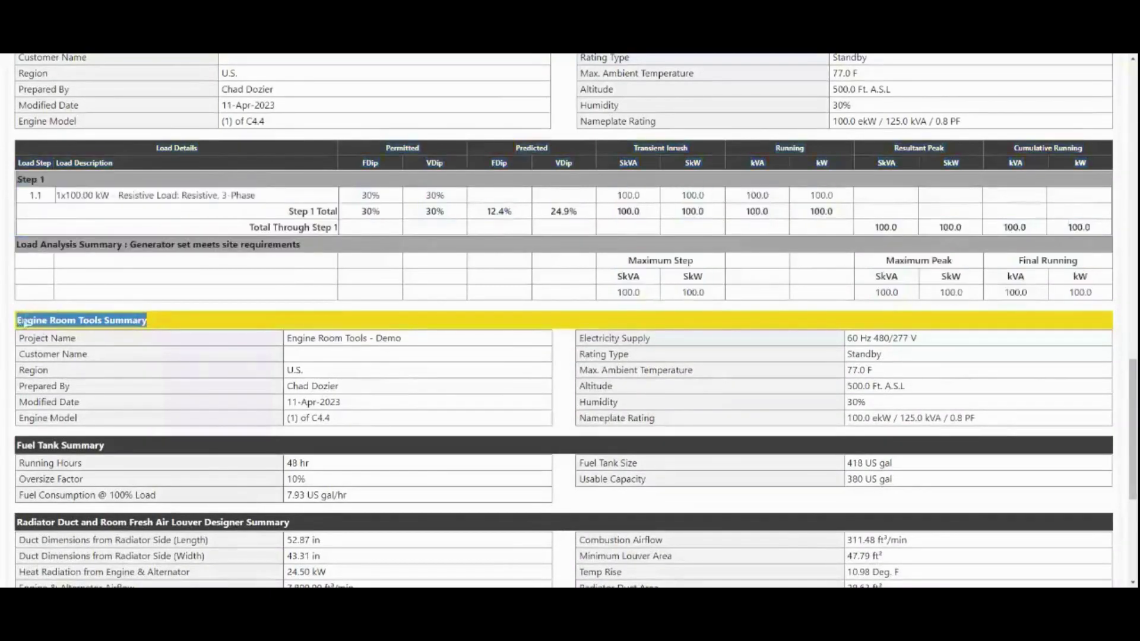
scroll(24, 320, down, 1)
scroll(78, 387, down, 1)
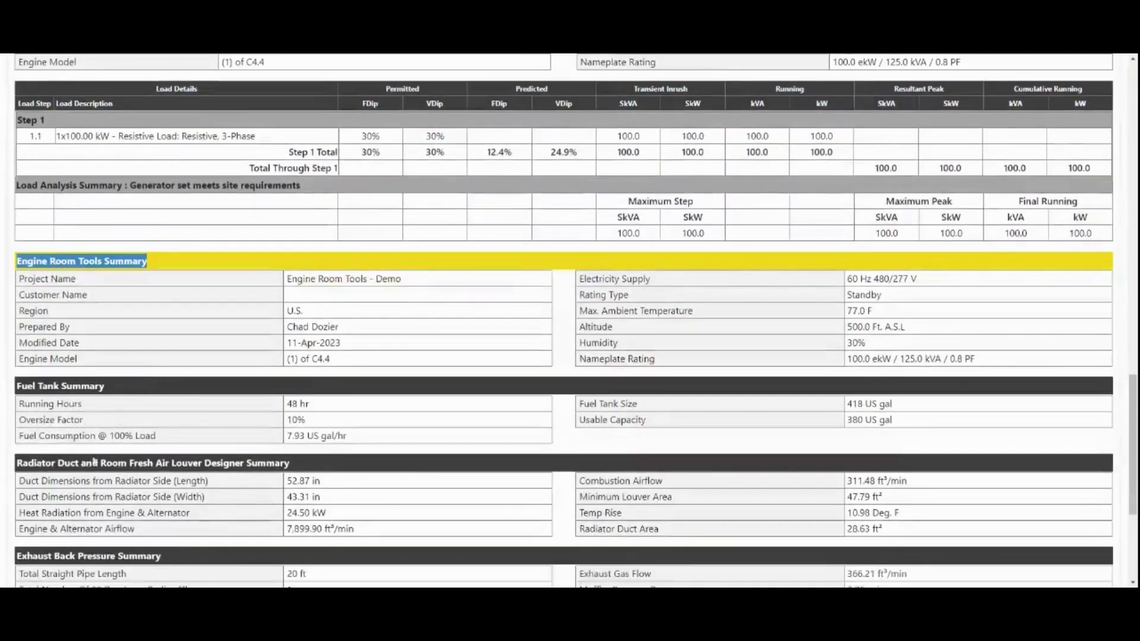
scroll(95, 466, down, 1)
scroll(96, 469, down, 3)
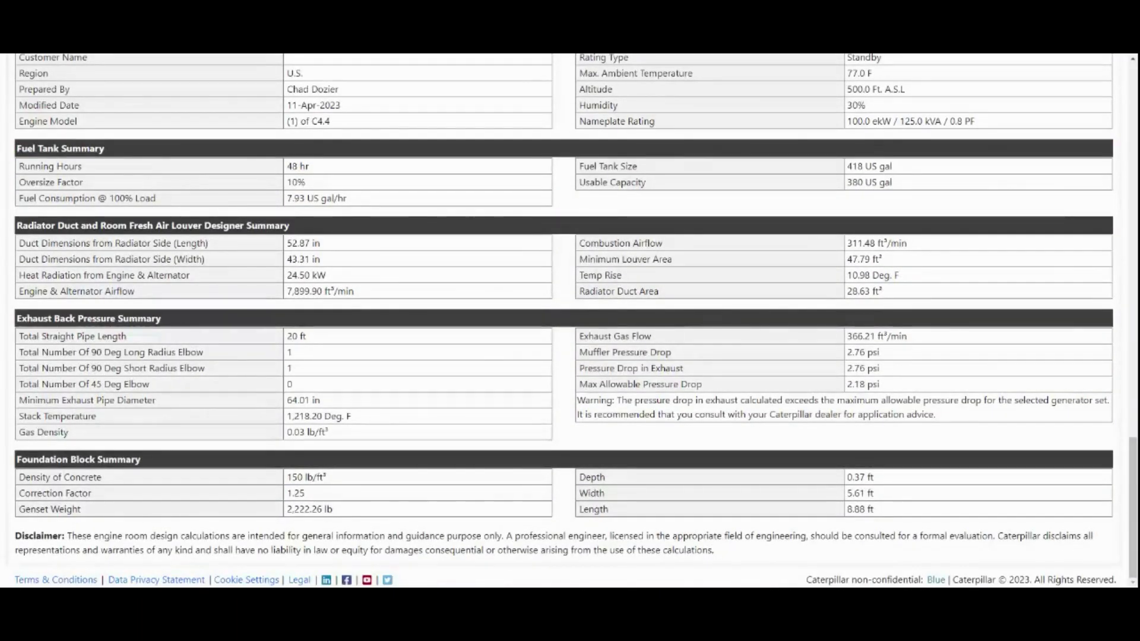
scroll(774, 183, up, 20)
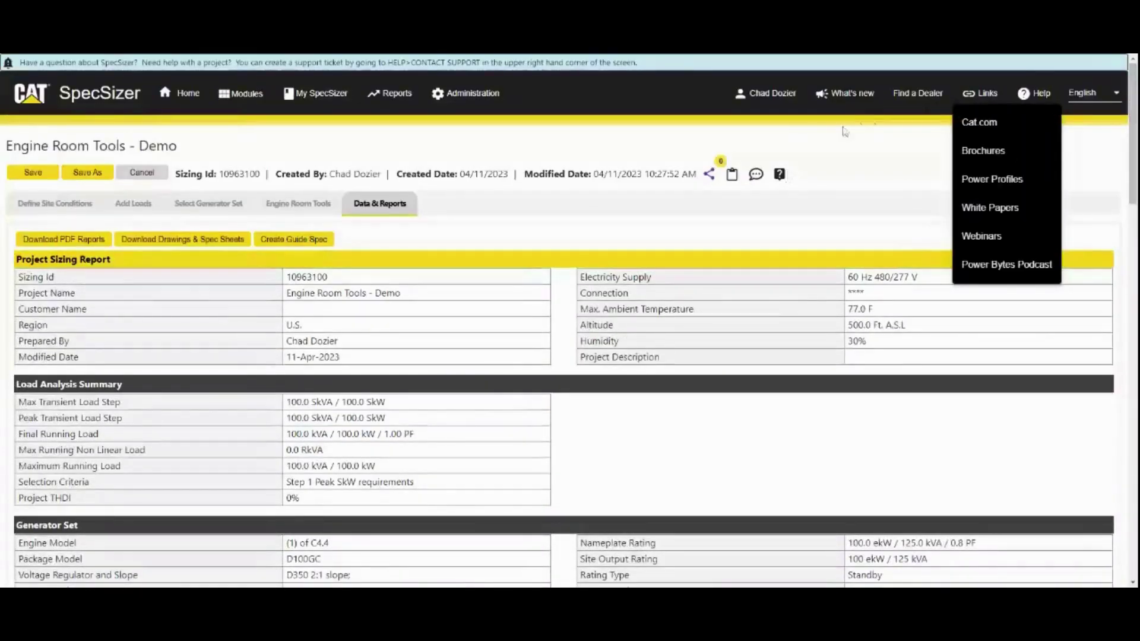
click(1038, 94)
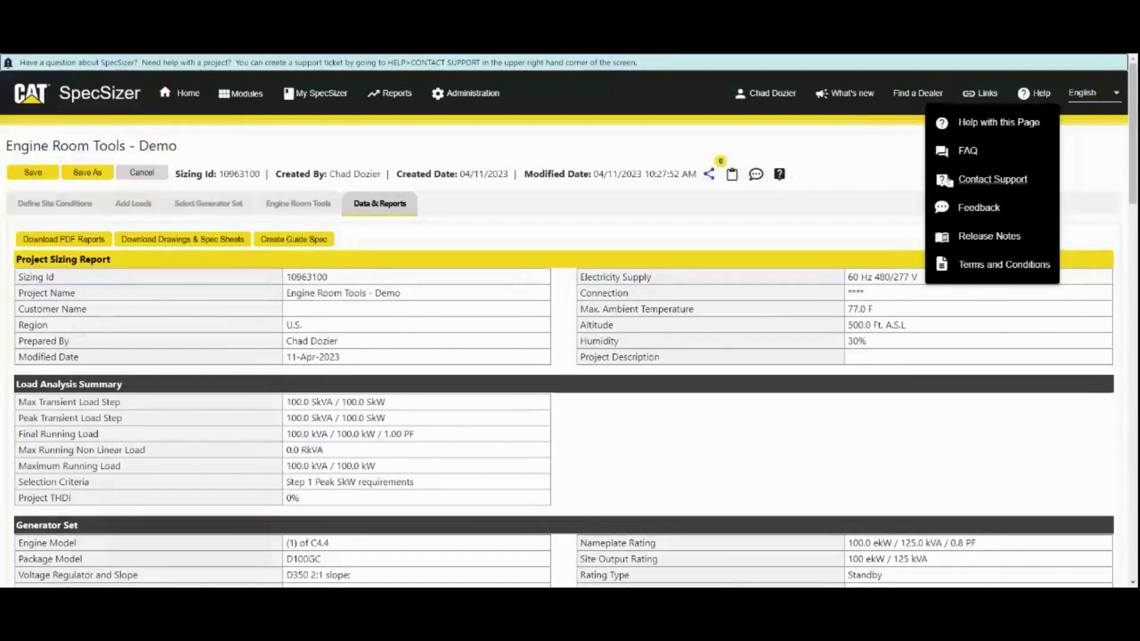